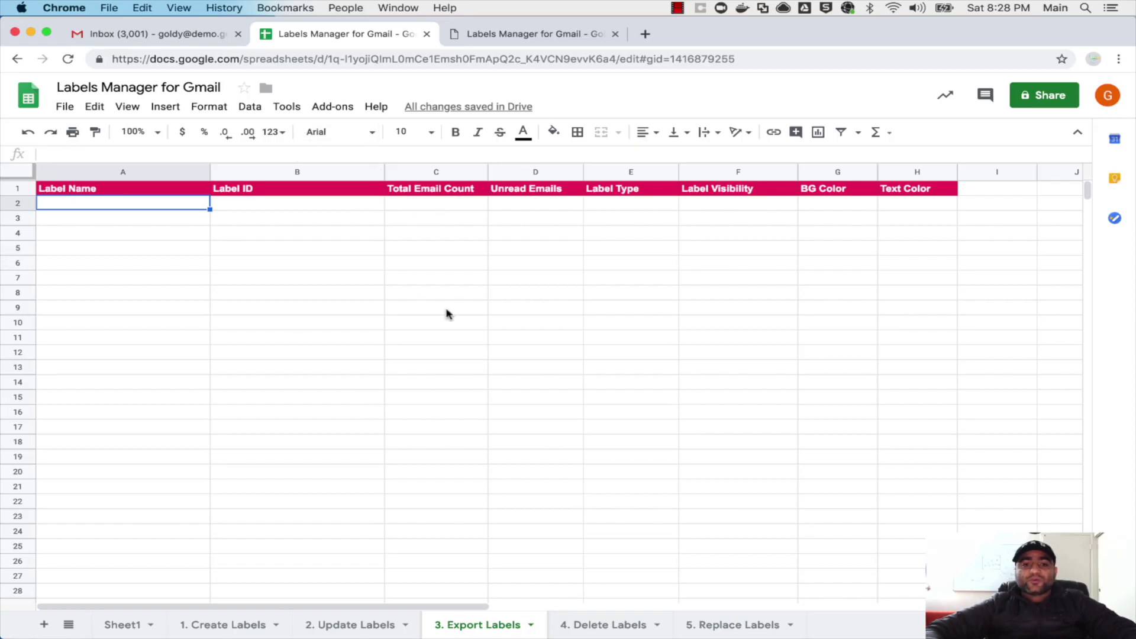
Step: Browse the Labels Manager for Gmail add-on menu twice, closing it without exporting
left_click(331, 107)
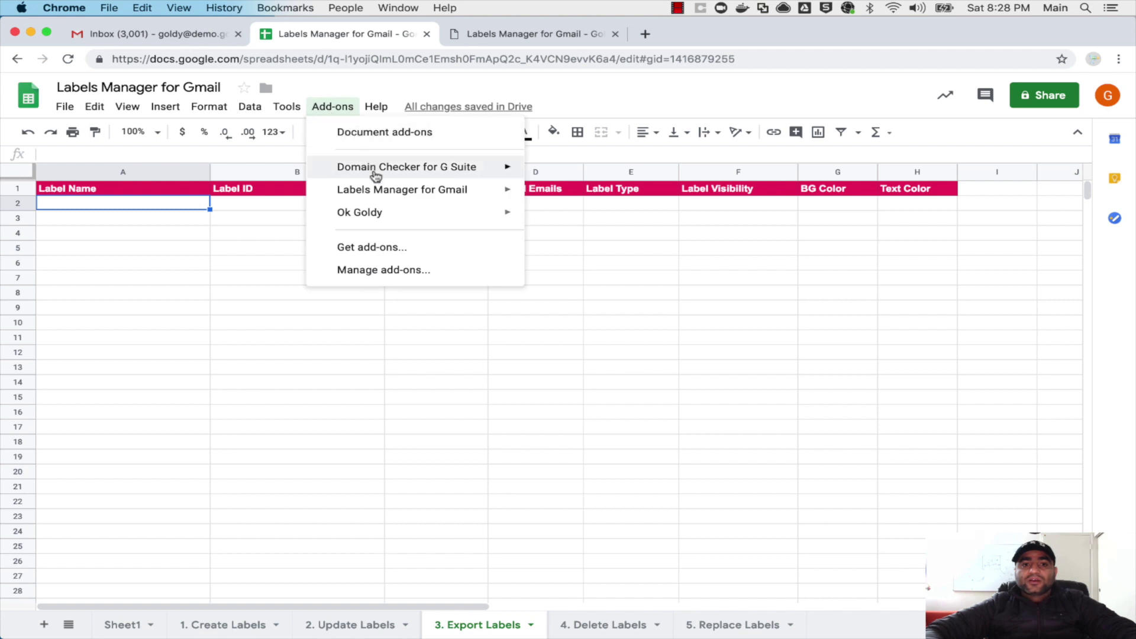
mouse_move(402, 189)
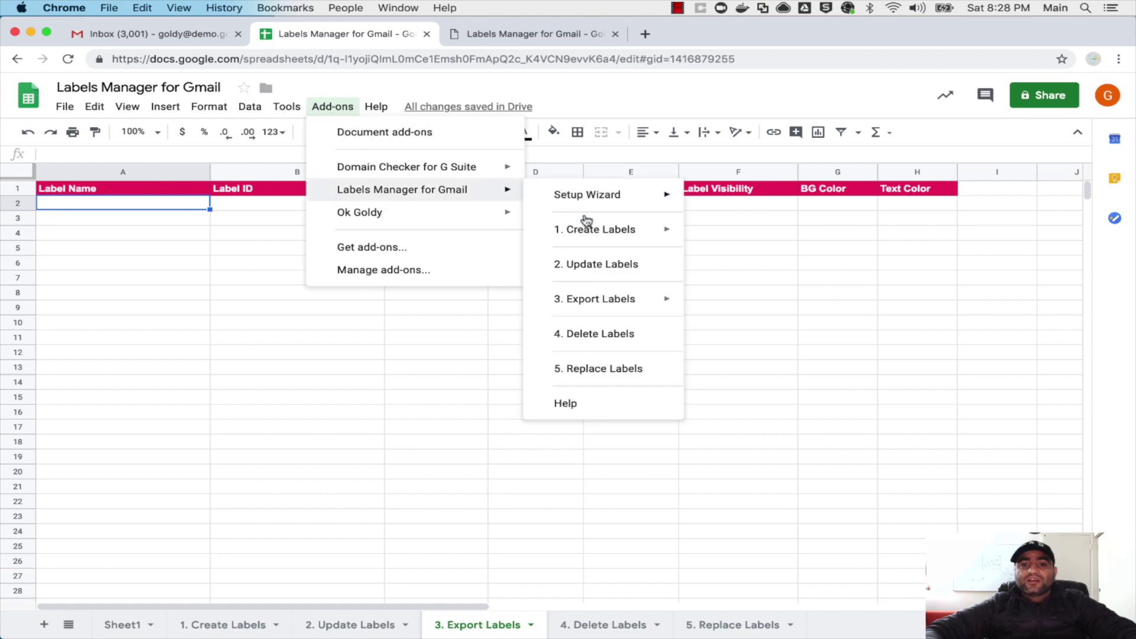
mouse_move(600, 299)
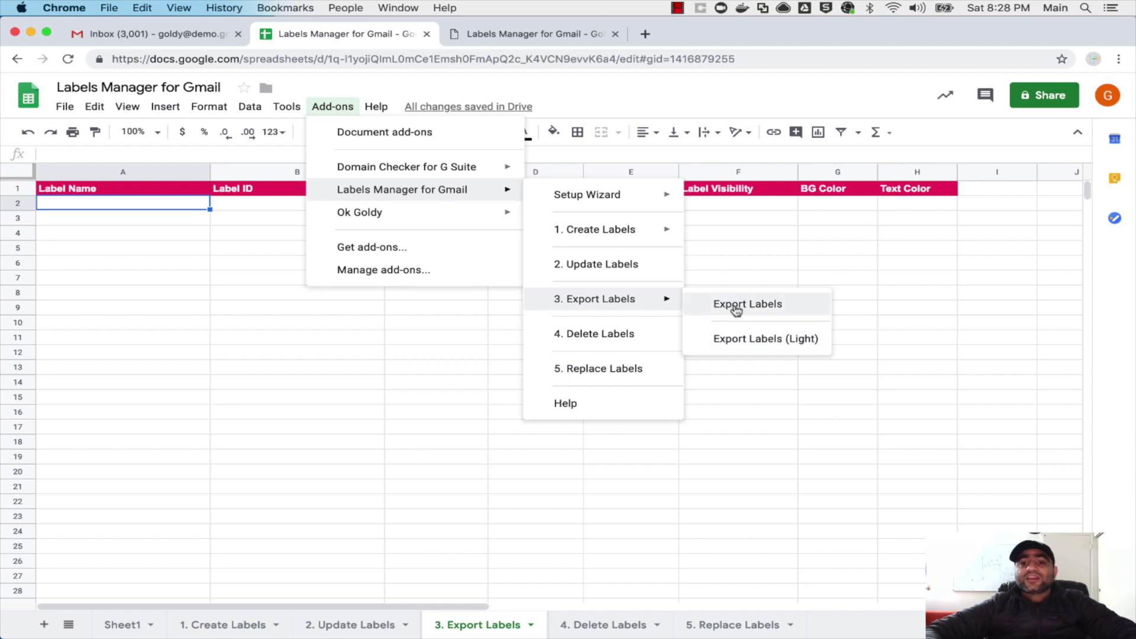
left_click(758, 239)
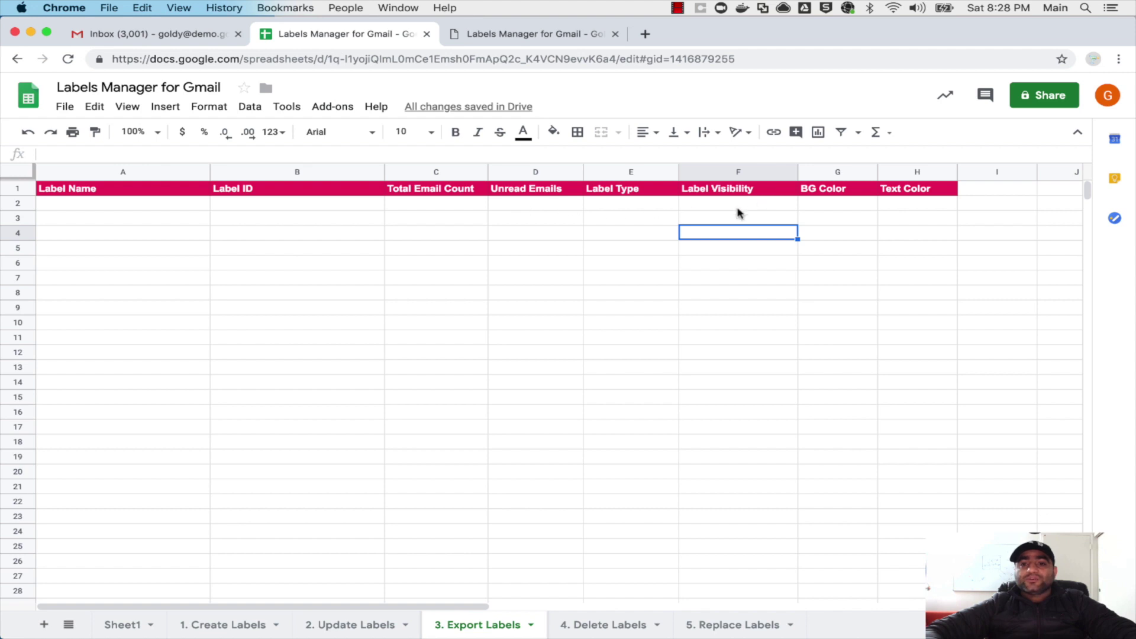
left_click(332, 106)
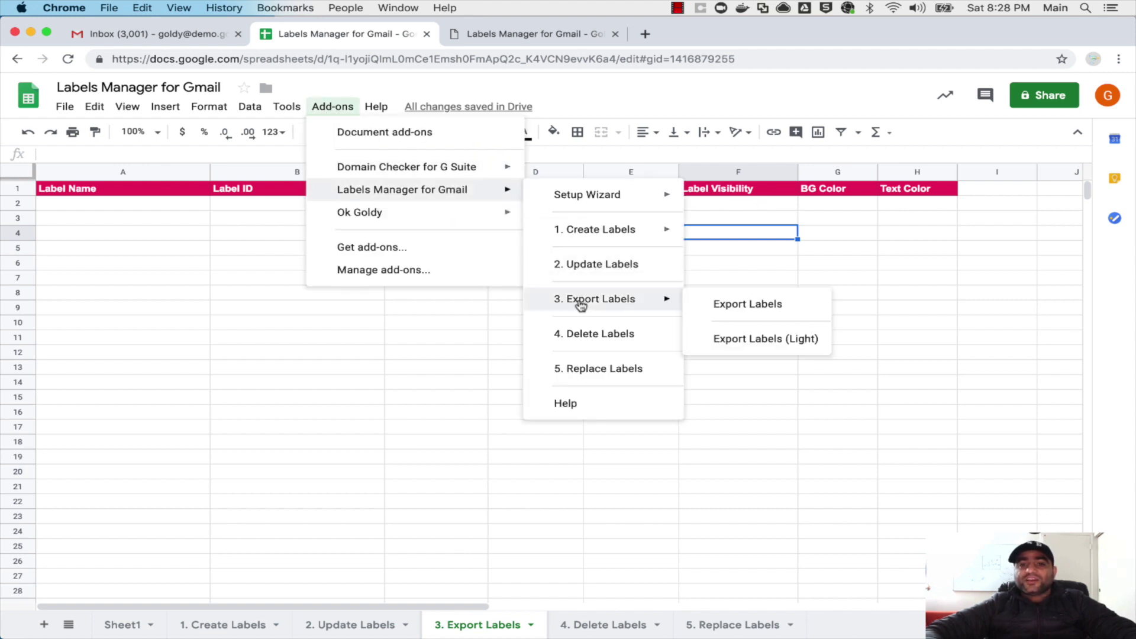
left_click(759, 344)
left_click(367, 343)
Step: Select Label Name cells A2–A12, then run the full Export Labels export
left_click_drag(161, 207, 148, 360)
left_click(291, 208)
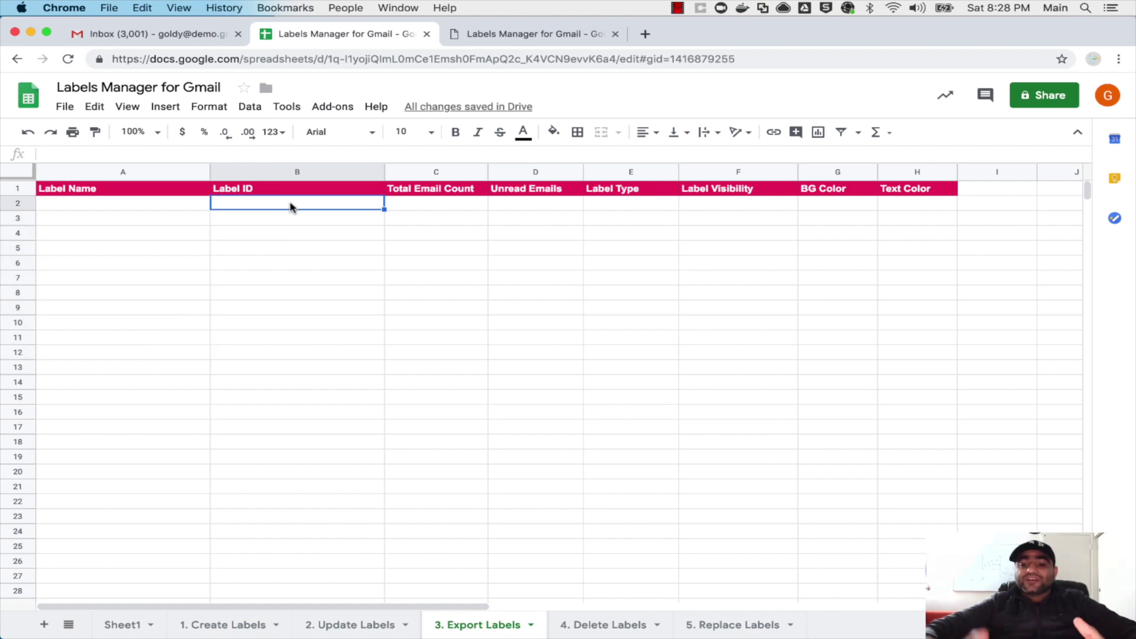
key("Left")
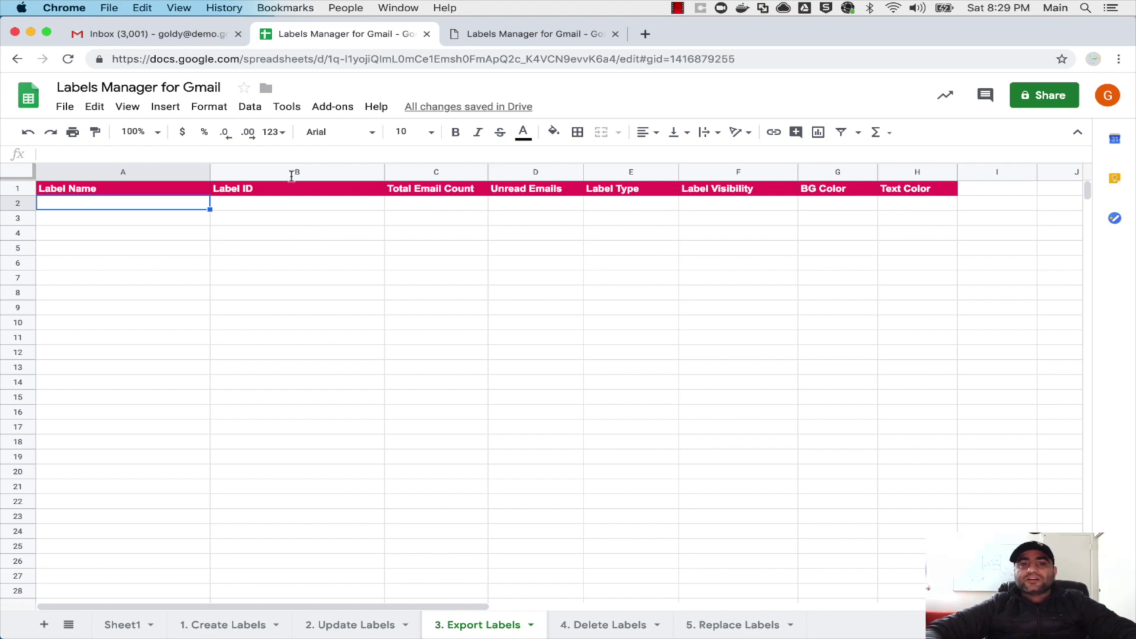
left_click(332, 107)
mouse_move(402, 190)
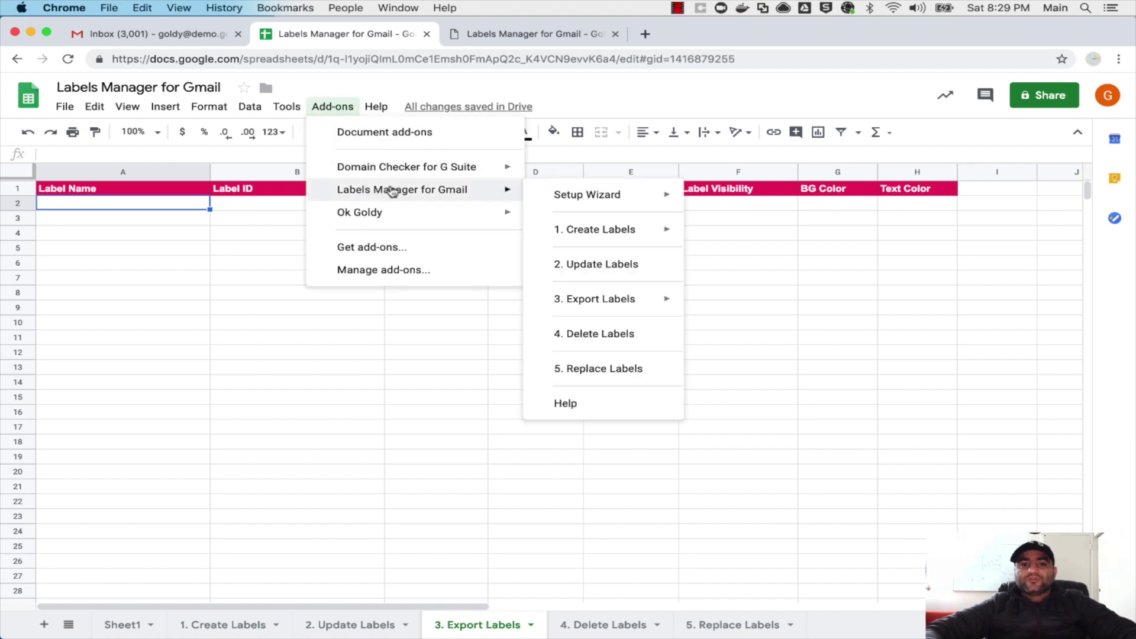
mouse_move(600, 299)
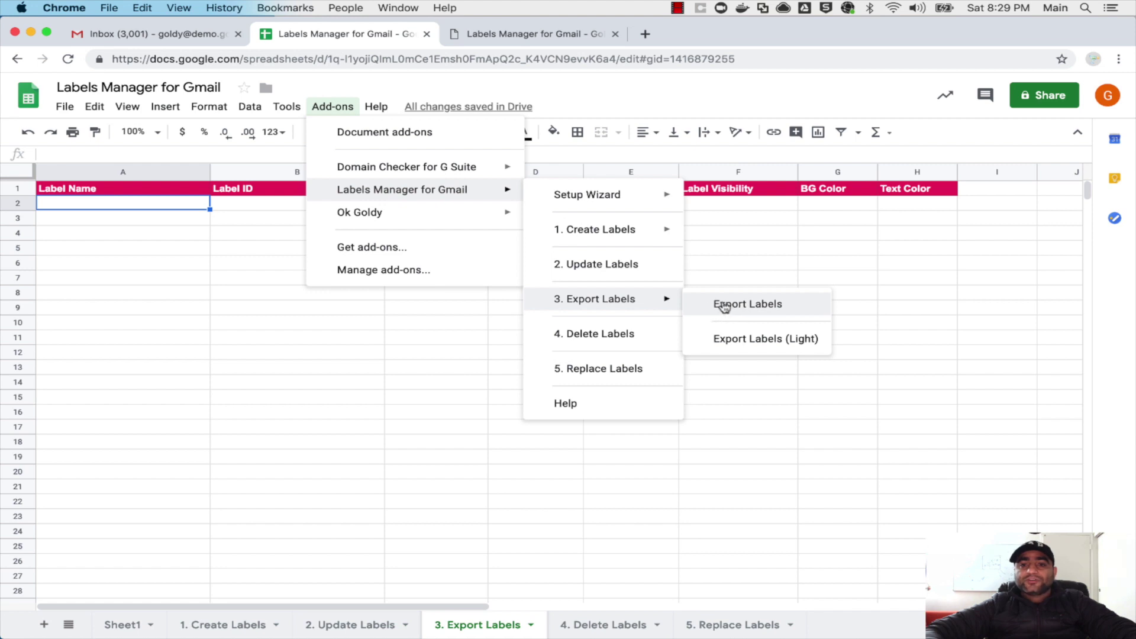
left_click(722, 306)
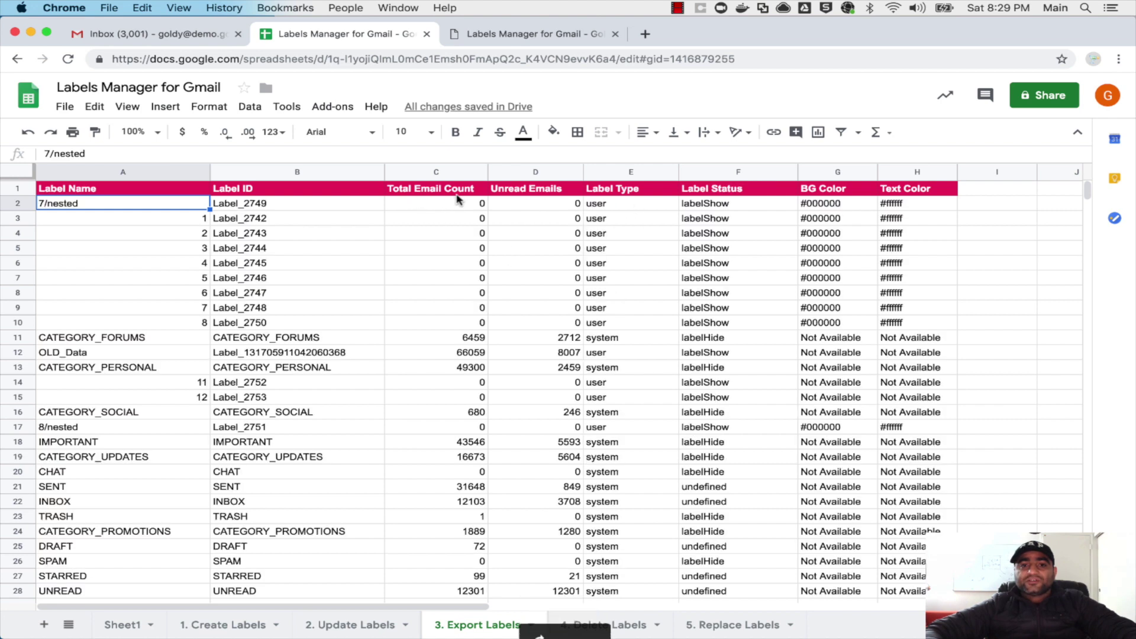
left_click(164, 166)
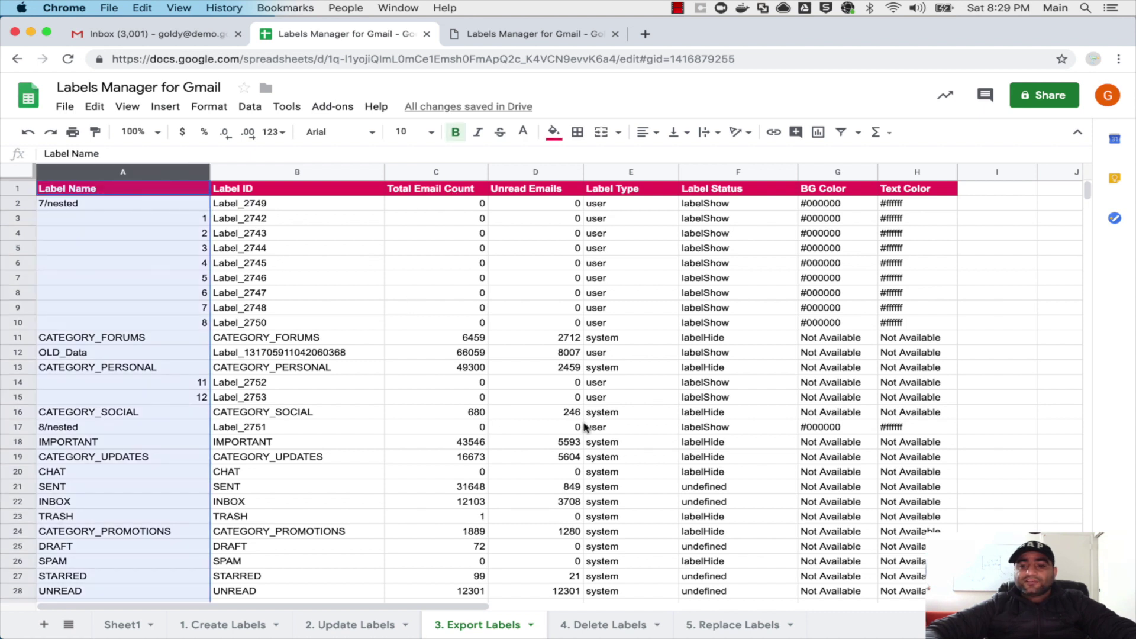
left_click(395, 308)
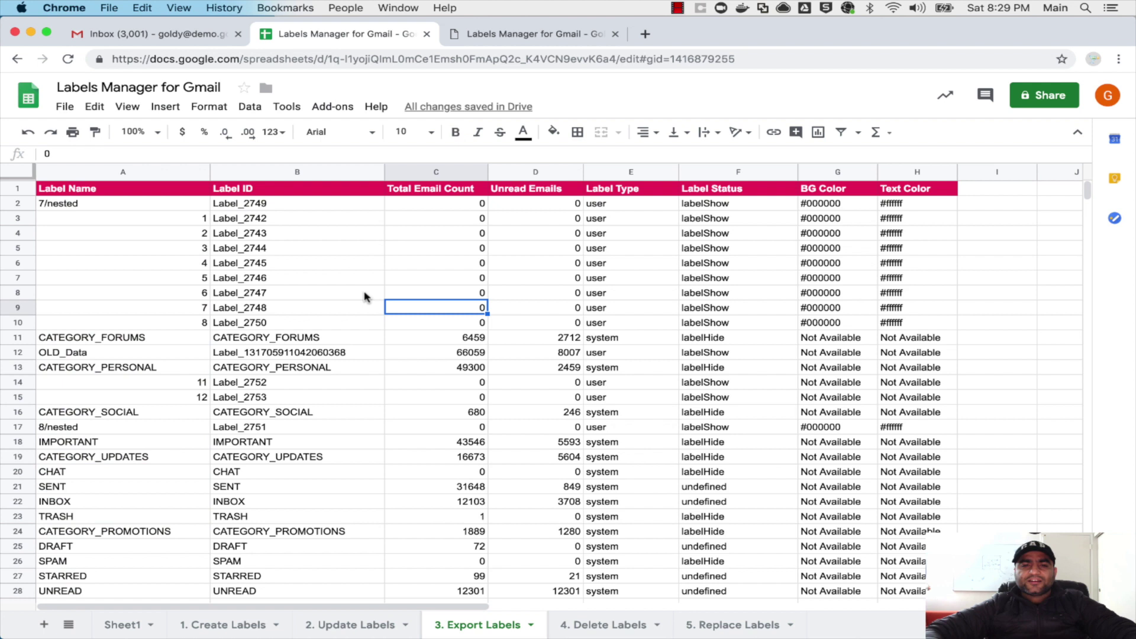
left_click(316, 211)
key("Left")
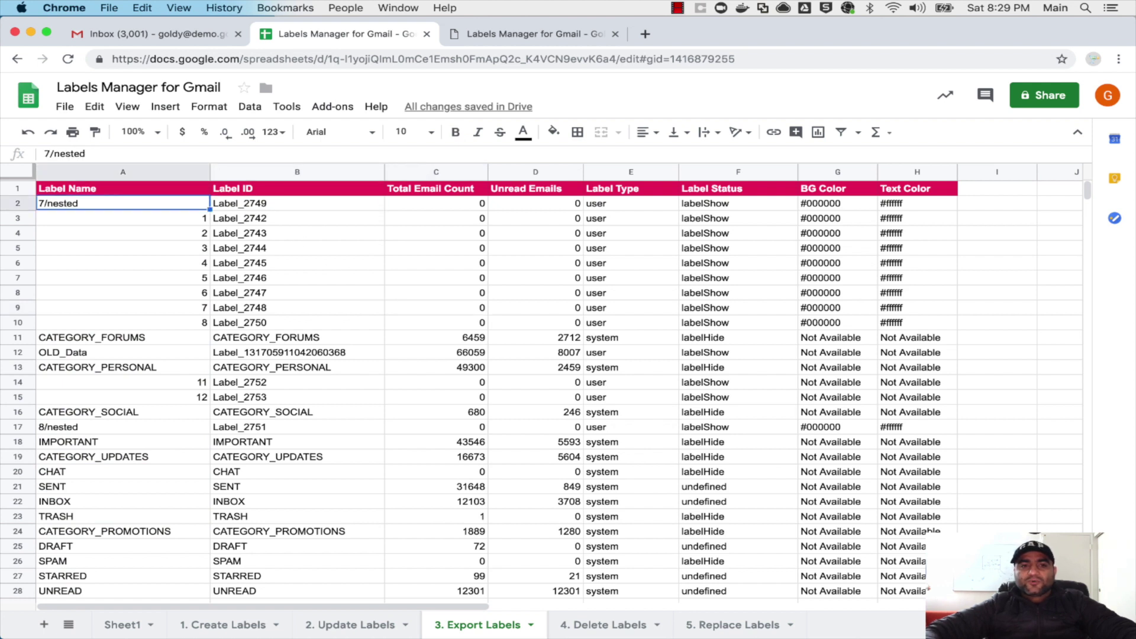
key("Right")
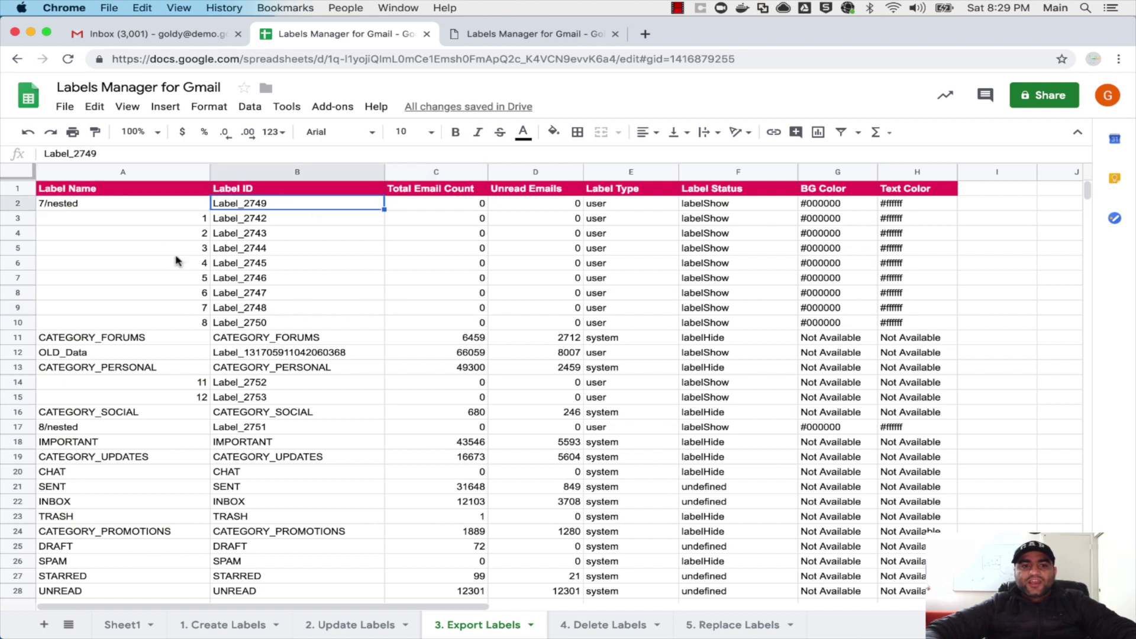
left_click(134, 208)
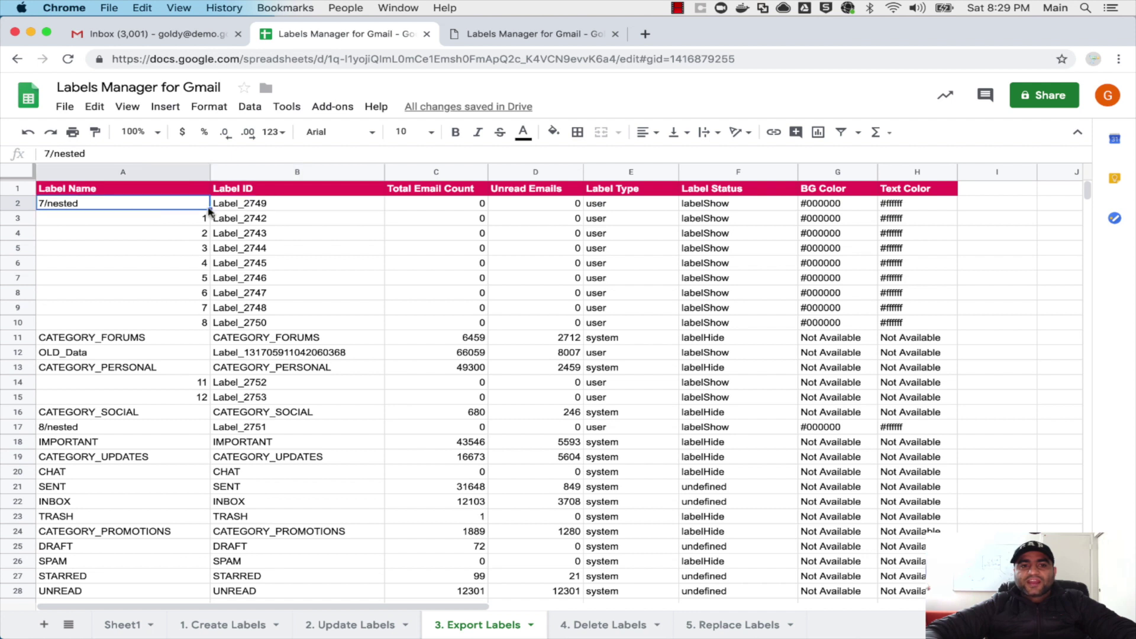
left_click(249, 208)
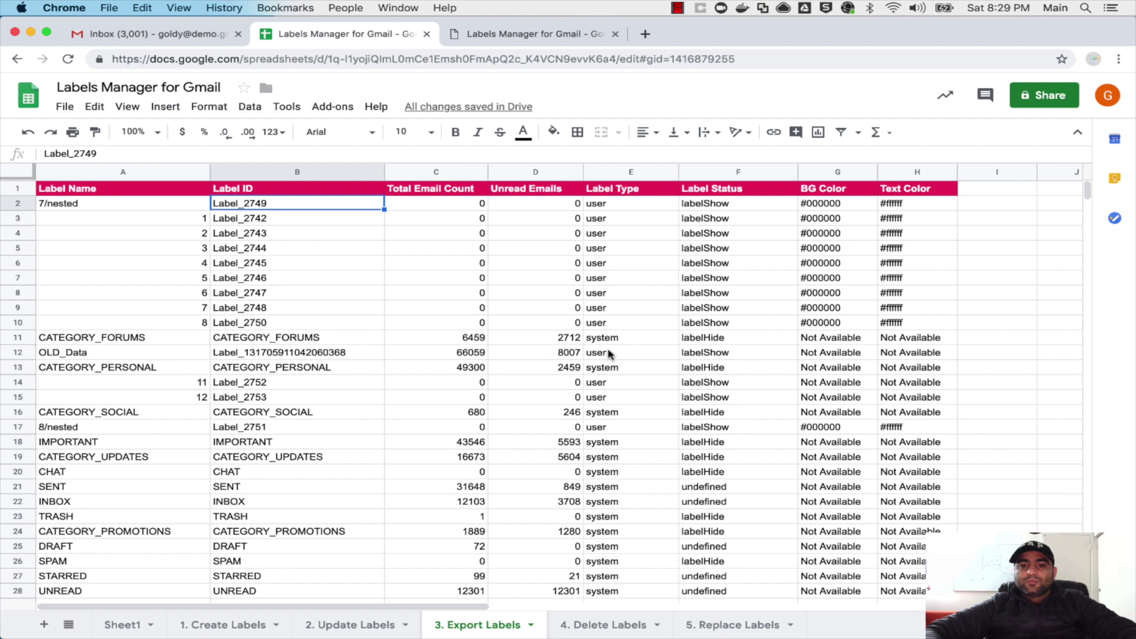
left_click(601, 308)
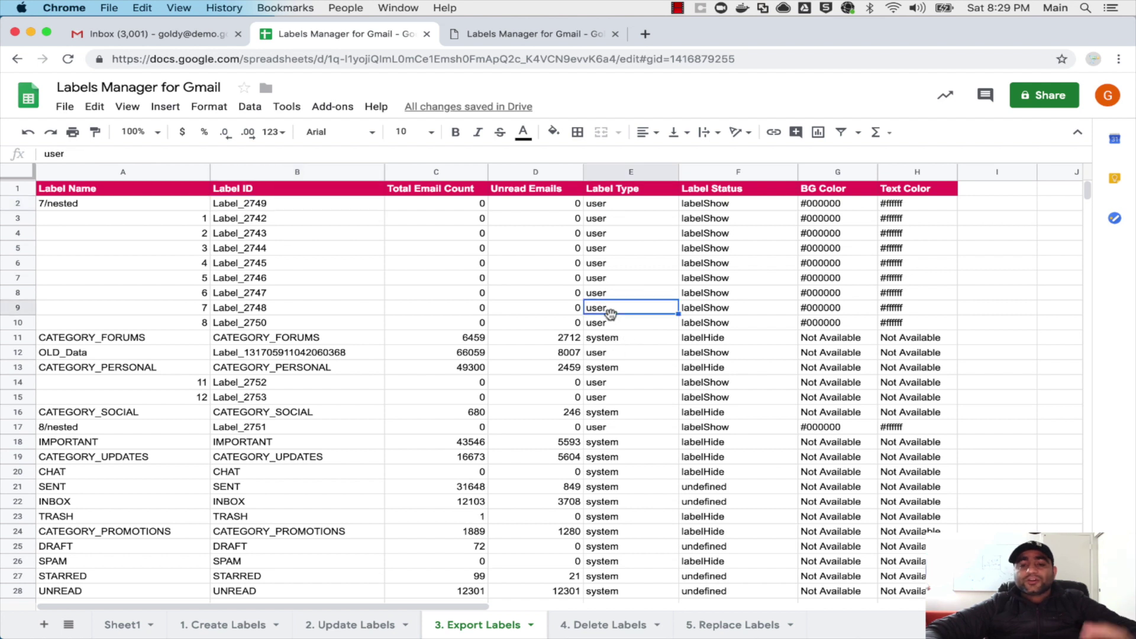
left_click(606, 338)
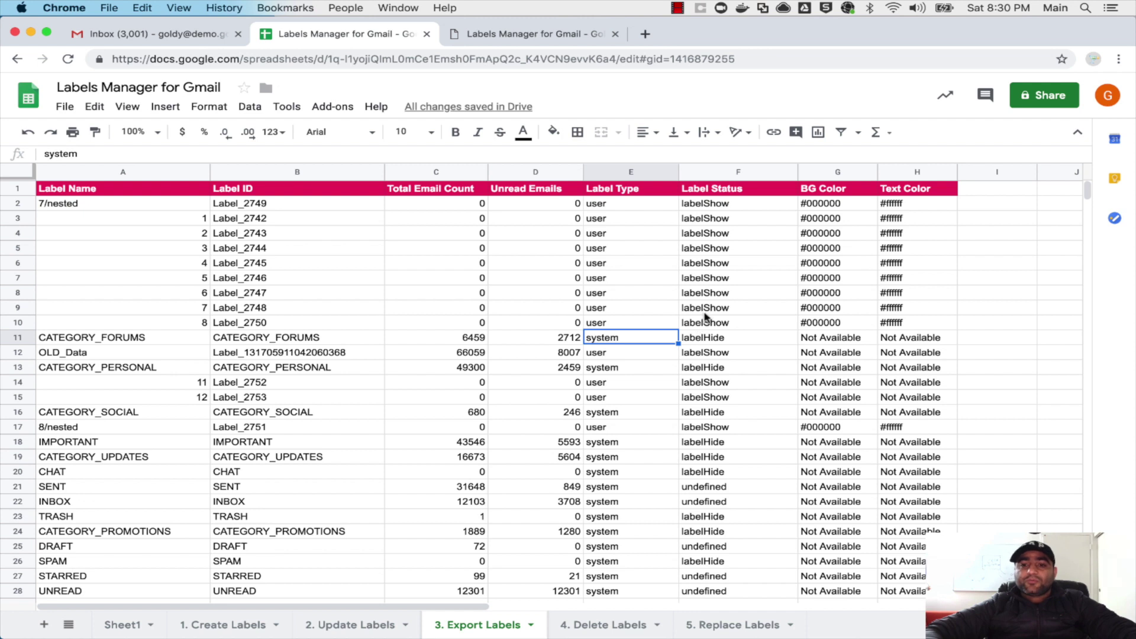
left_click(838, 205)
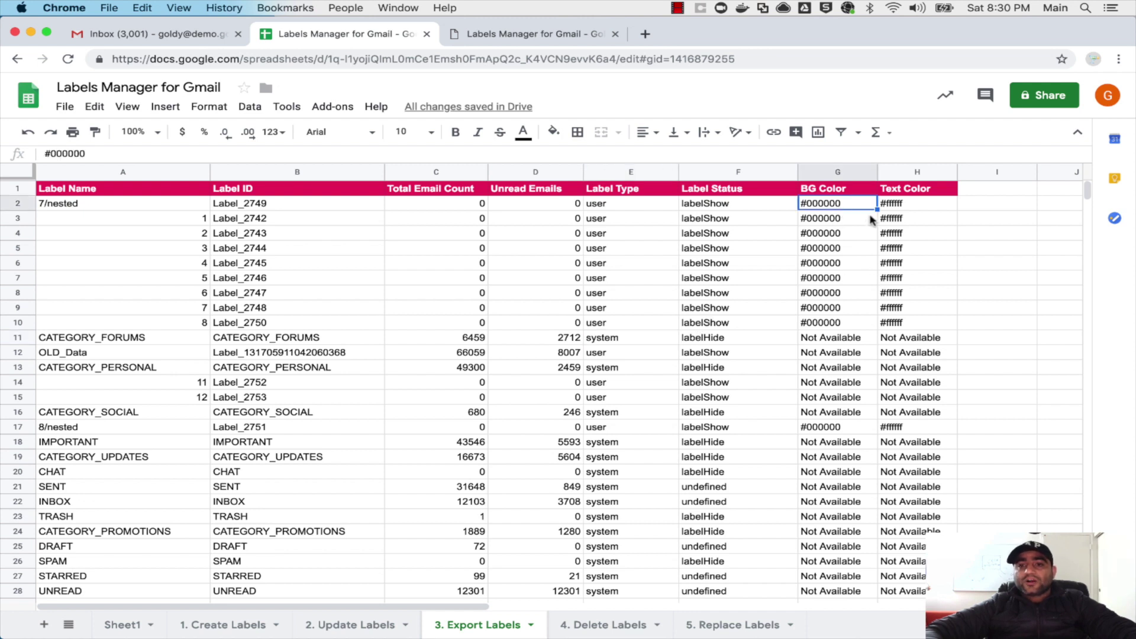
left_click(513, 357)
key("super+a")
Step: Delete the full export data and run Labels Manager's Export Labels (Light)
key("Delete")
type("=")
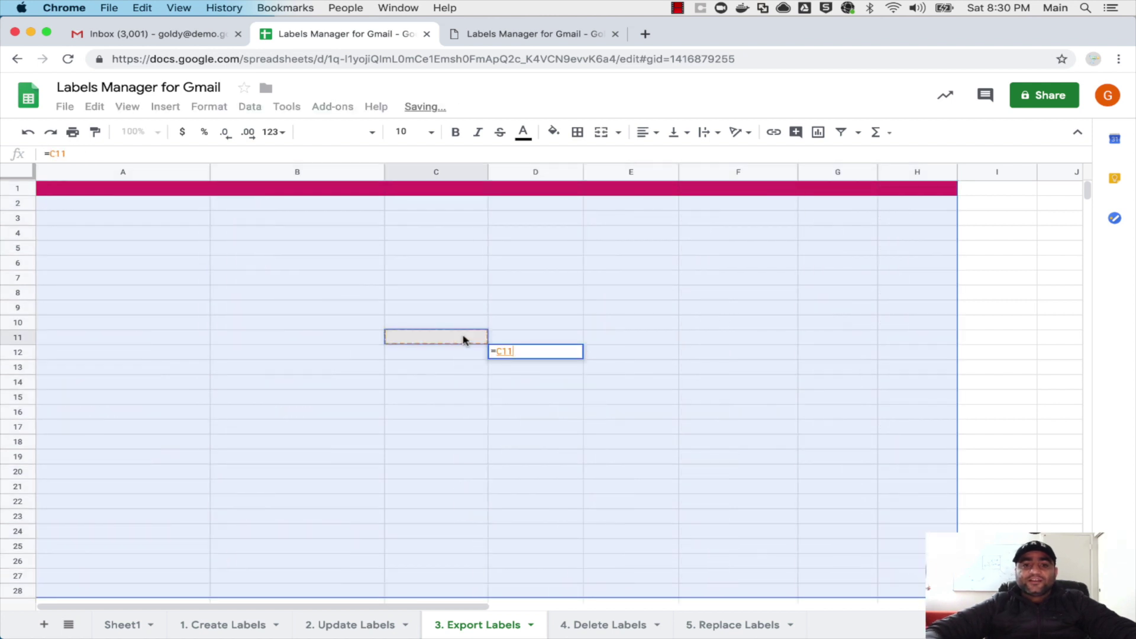
key("Escape")
left_click(369, 296)
left_click(335, 106)
mouse_move(402, 189)
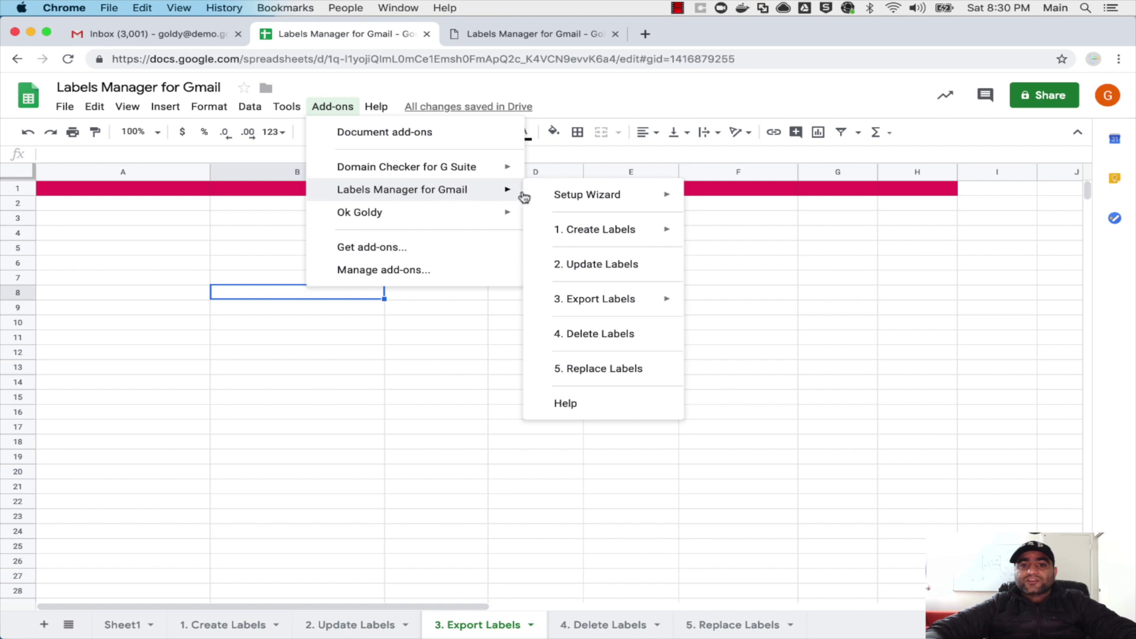
mouse_move(595, 298)
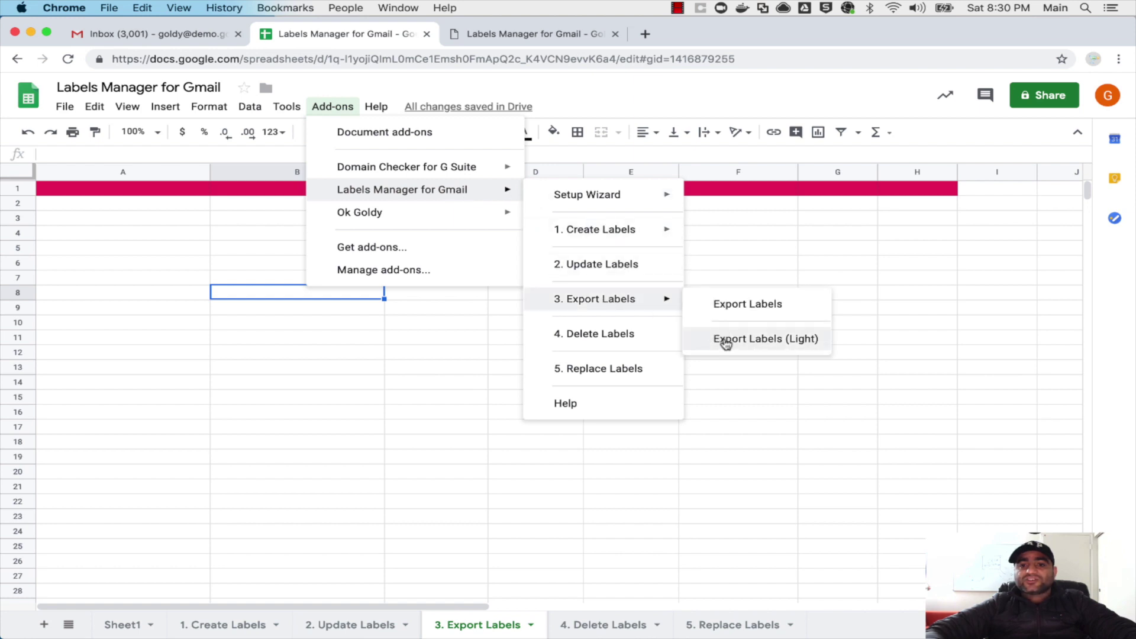
left_click(730, 338)
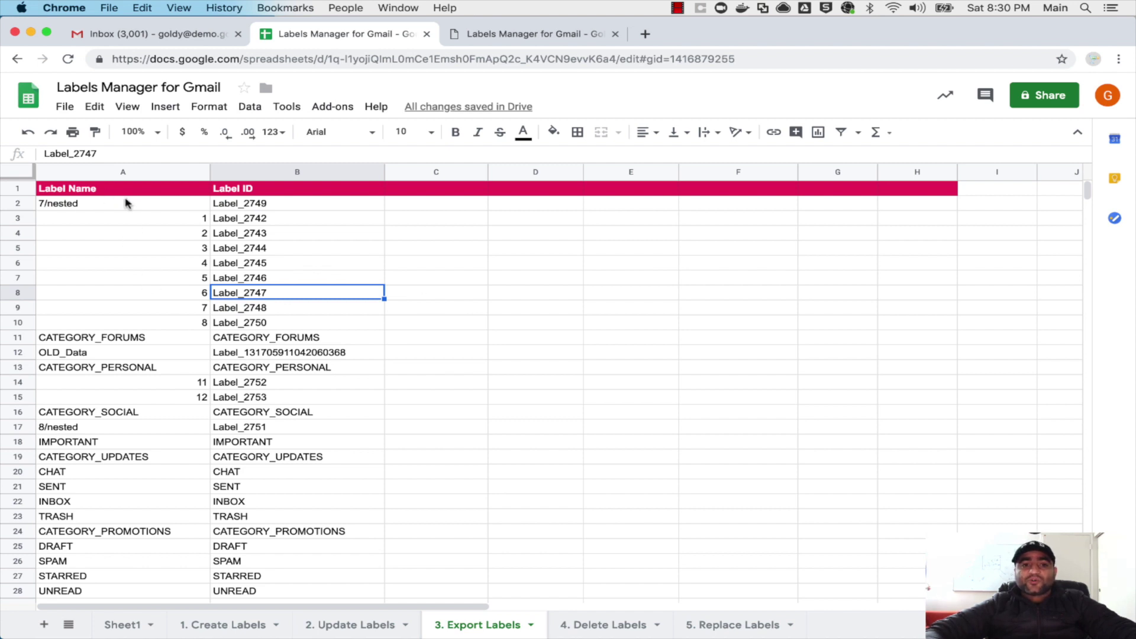
Step: Check the light export cells: A2 '7/nested', B2 'Label_2749', B3 'Label_2742'
left_click(110, 211)
left_click(228, 219)
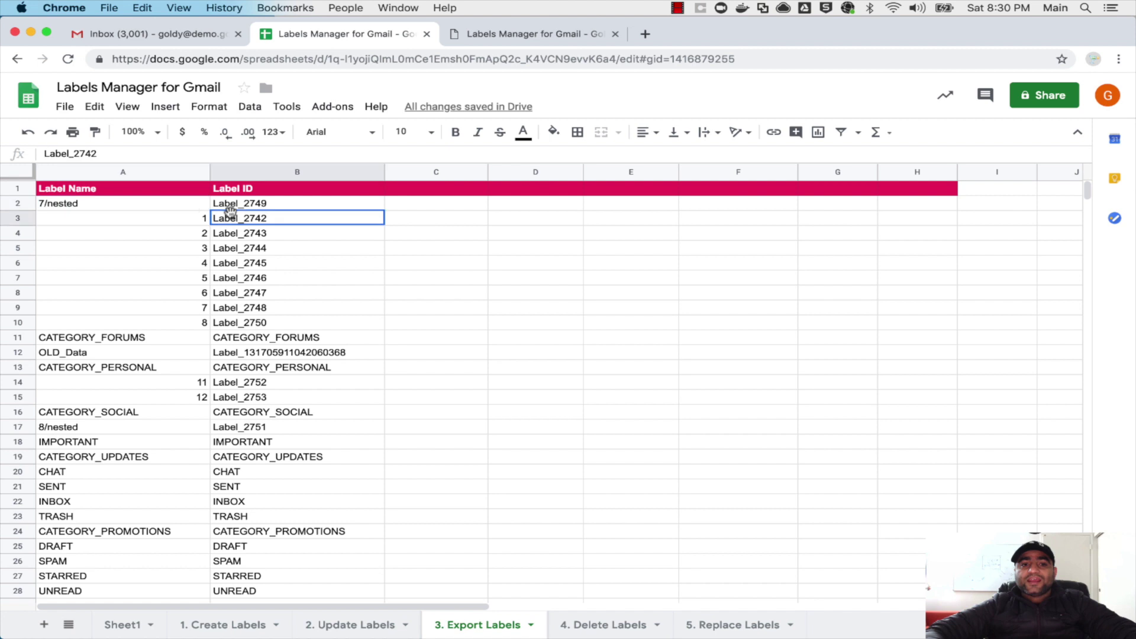
left_click(228, 207)
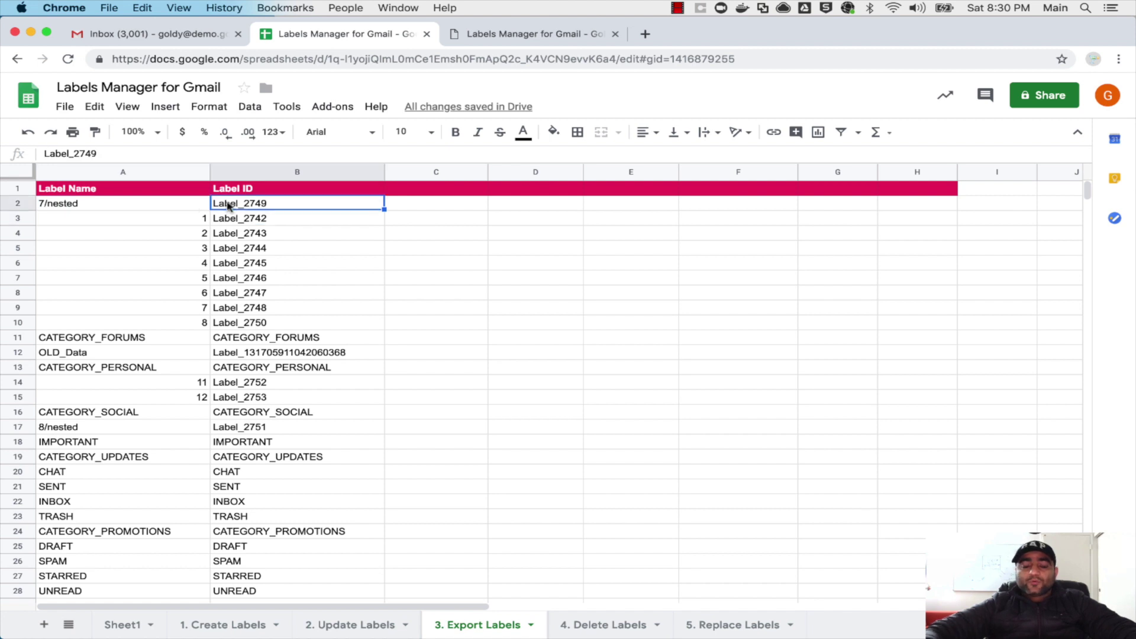
key("Left")
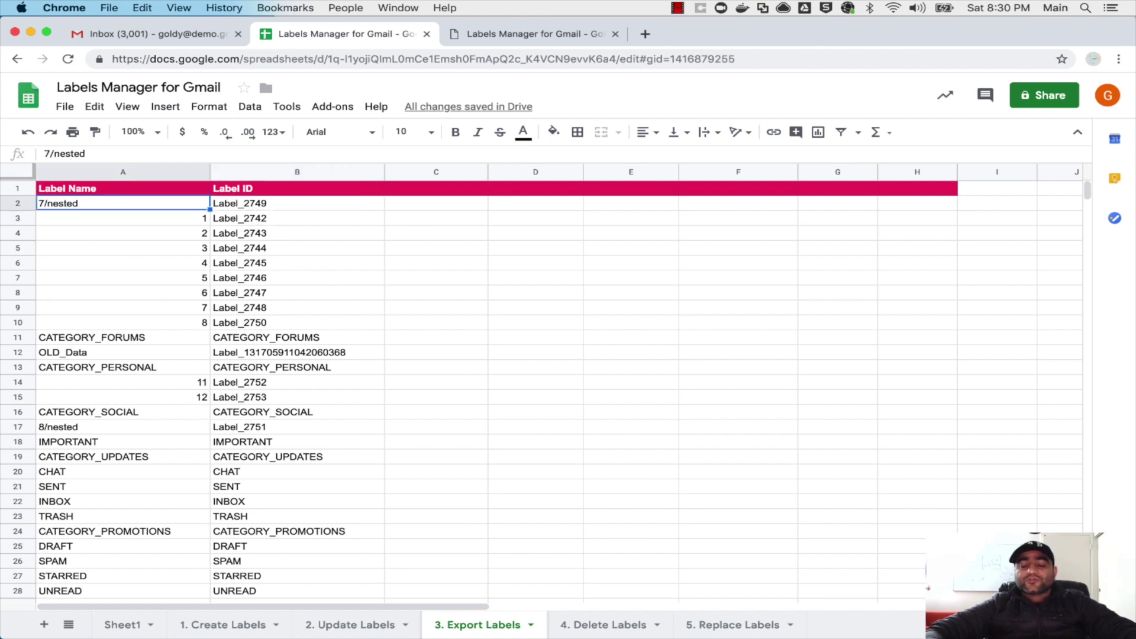